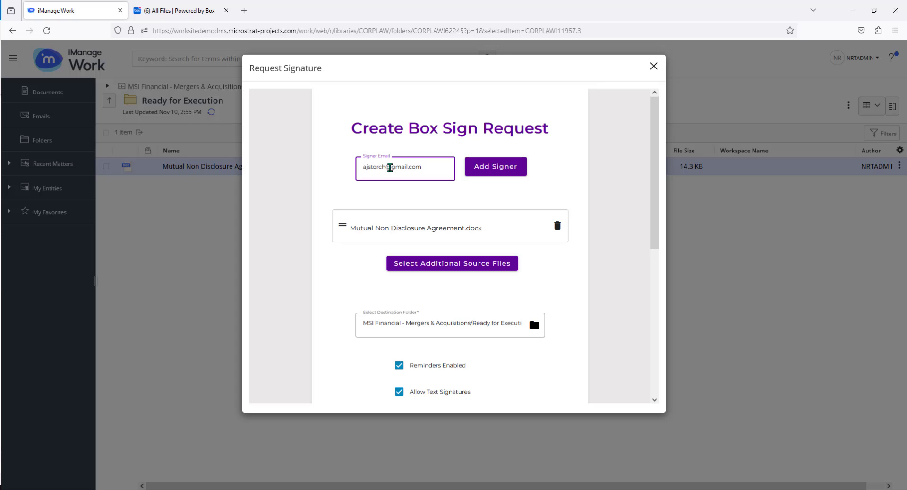
Add the entered e-mail address as a signer and set the destination folder to Executed Documents in MSI Financial - Mergers & Acquisitions
left_click(502, 169)
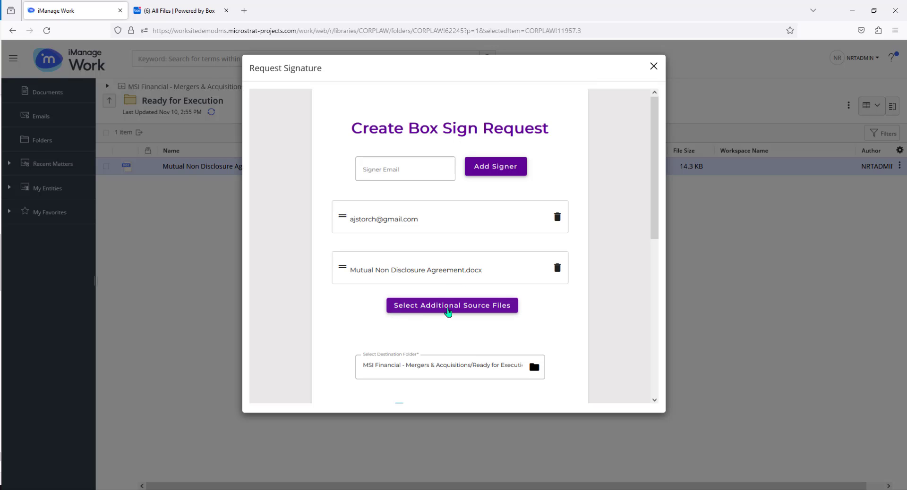
scroll(448, 312, "down", 4)
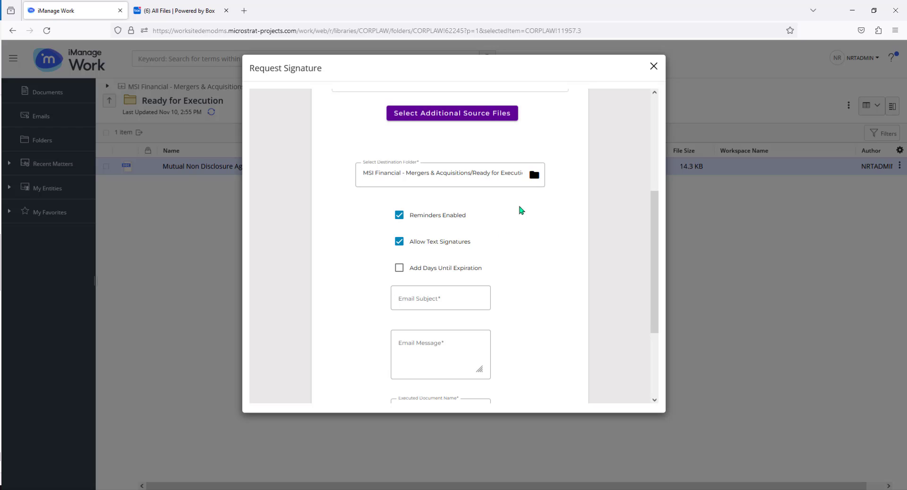
left_click(534, 177)
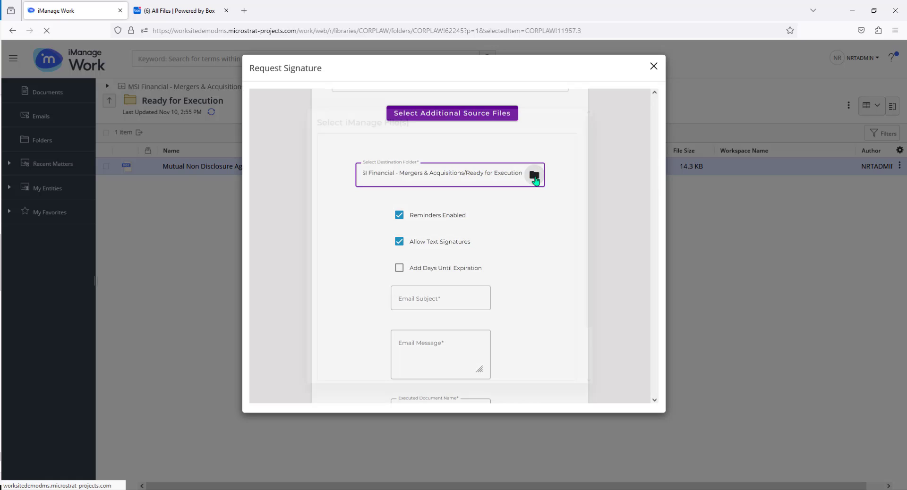
scroll(463, 163, "down", 3)
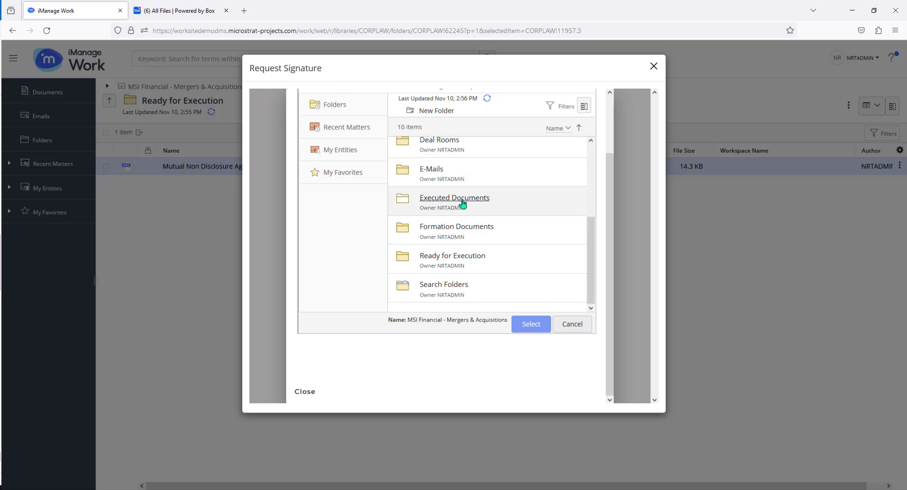
left_click(454, 203)
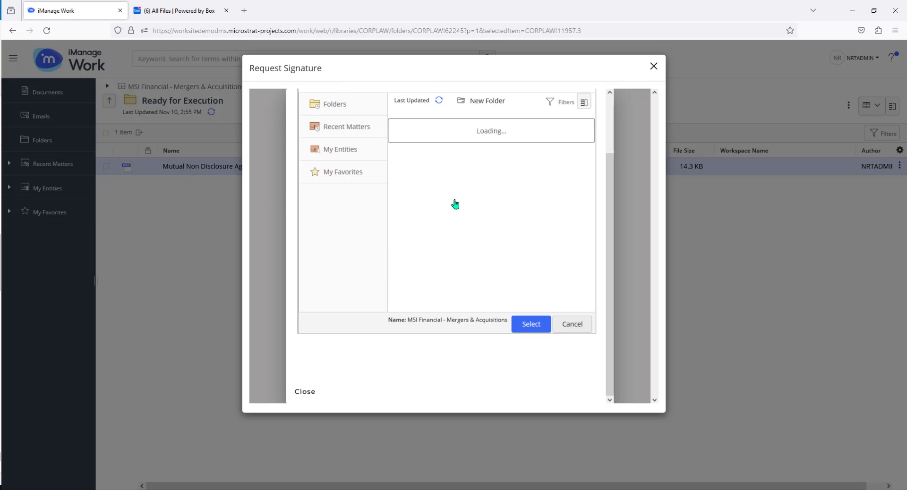
left_click(531, 324)
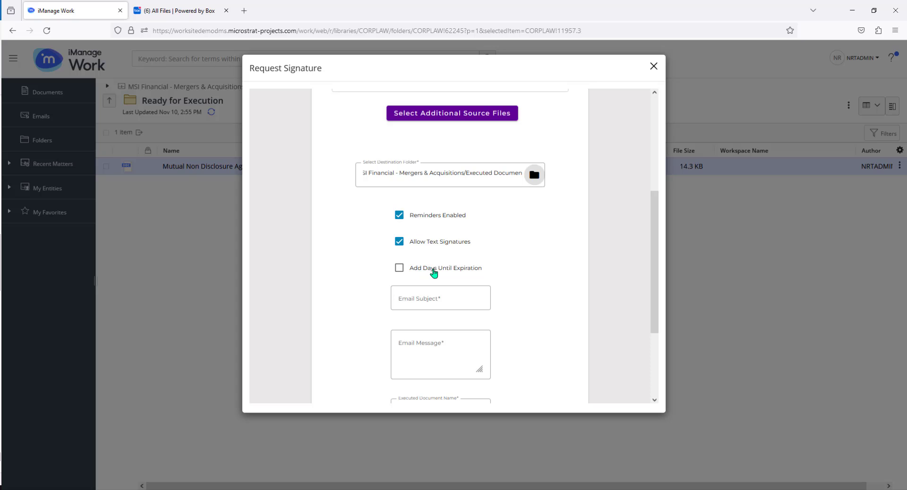
Enable an expiration for the signature request and set it to 5 days
left_click(399, 268)
left_click(426, 296)
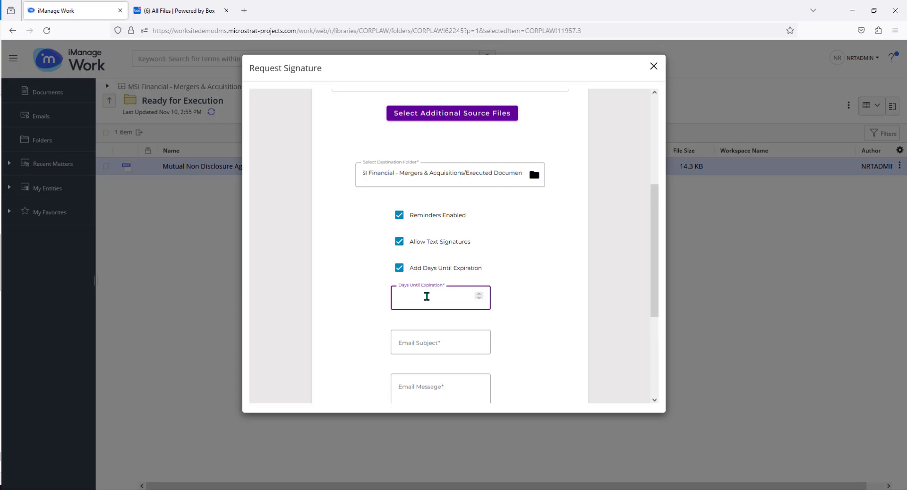
type("5")
Enter "Please Review and Sign" as the e-mail subject of the signature request
scroll(518, 329, "down", 2)
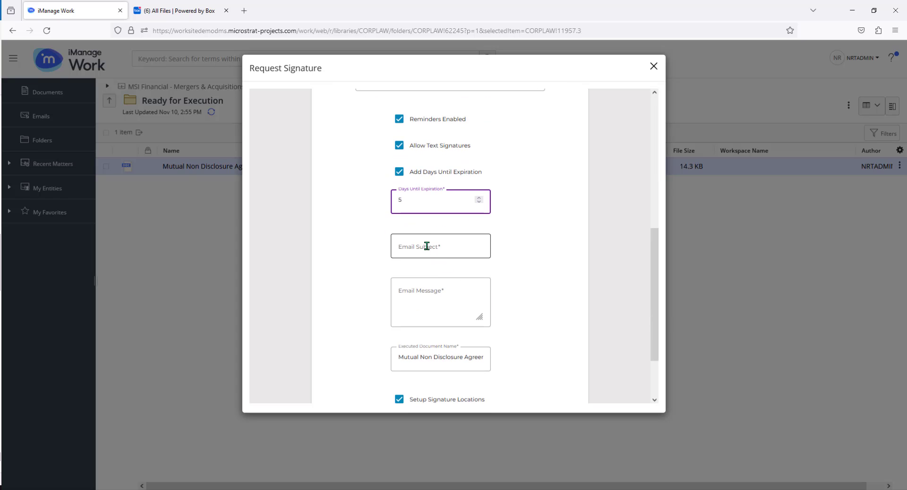
left_click(426, 246)
type("Plea")
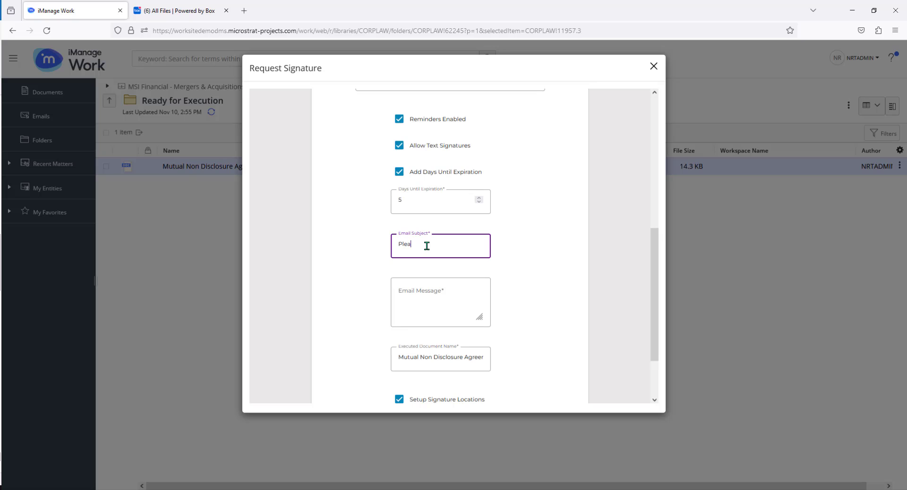
type("serview")
key("BackSpace")
key("BackSpace")
key("BackSpace")
key("BackSpace")
key("BackSpace")
type("Review and Sign")
Enter "Dear Friend, Please sign!" as the e-mail message of the signature request
left_click(432, 287)
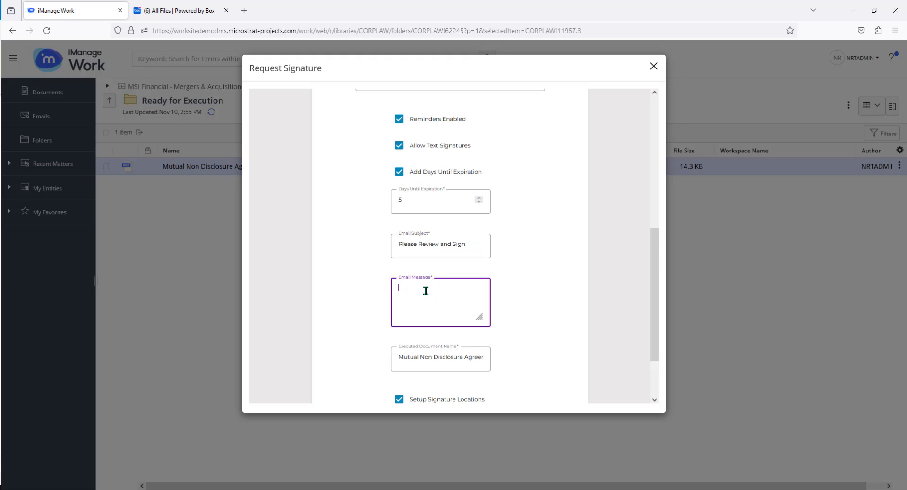
type("Dear Friend, Please sign!")
Turn off Setup Signature Locations, submit the signature request and close the request window
scroll(547, 299, "down", 2)
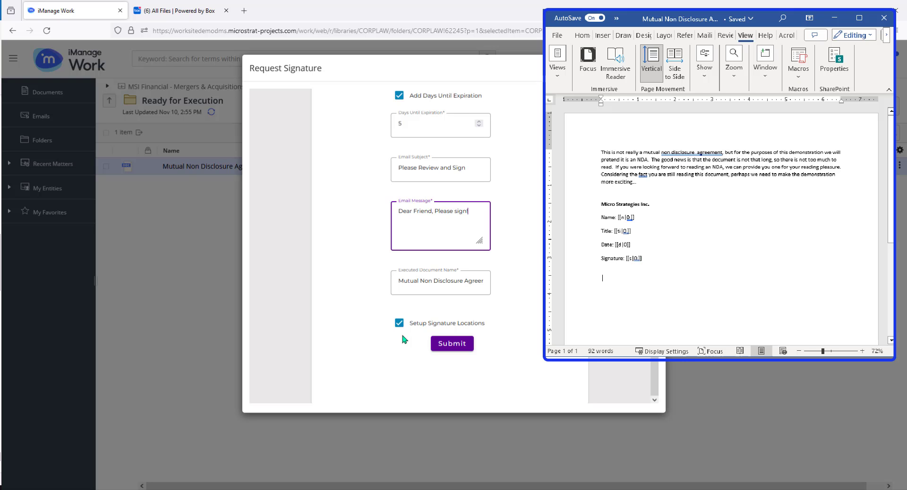
left_click(397, 325)
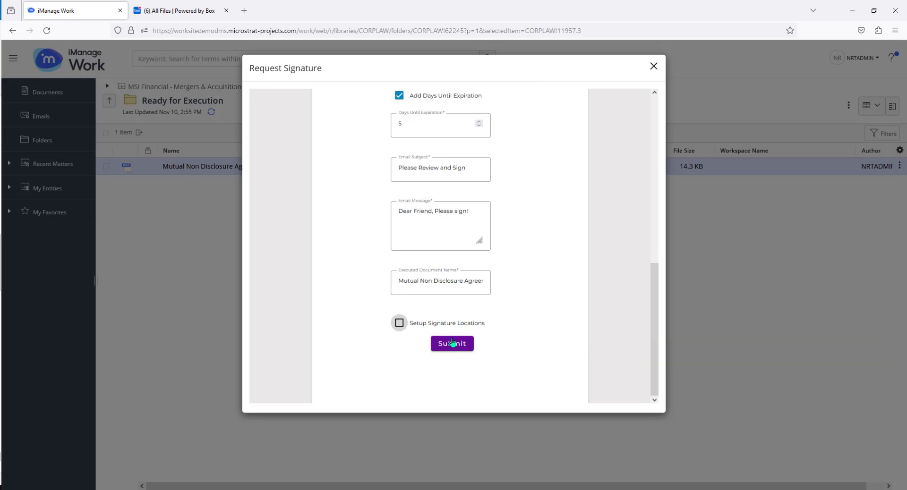
left_click(452, 344)
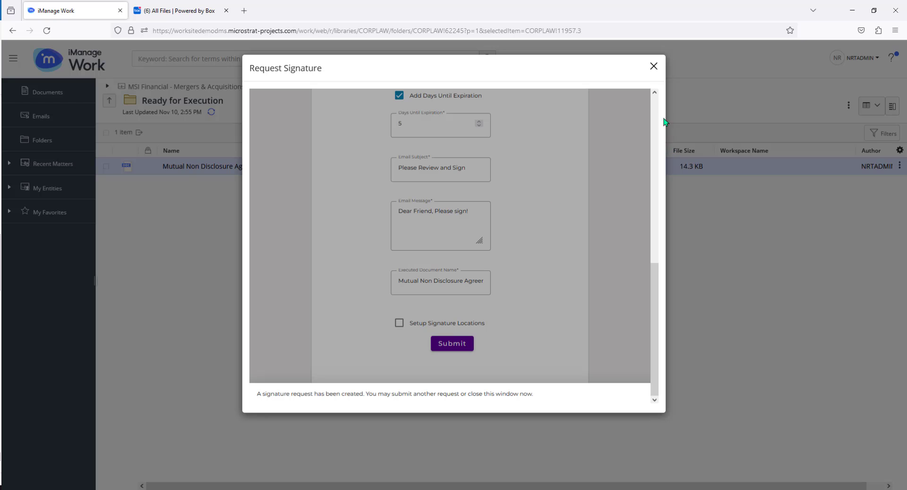
left_click(652, 67)
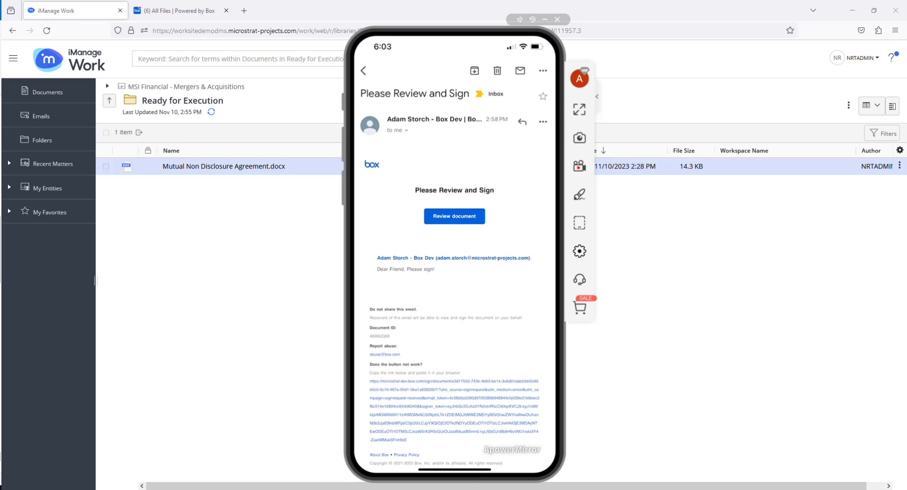
Open the document for review from the signature request e-mail on the phone and accept the electronic signature consent
left_click(454, 216)
left_click(455, 265)
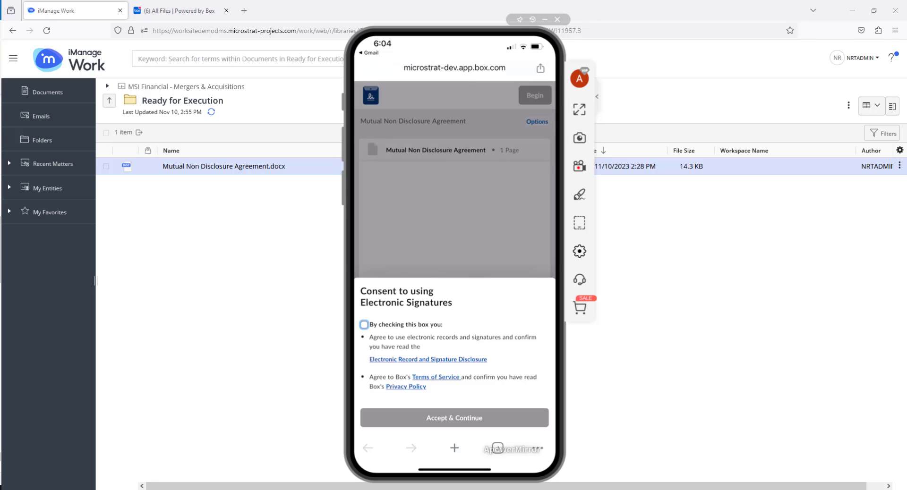
left_click(363, 324)
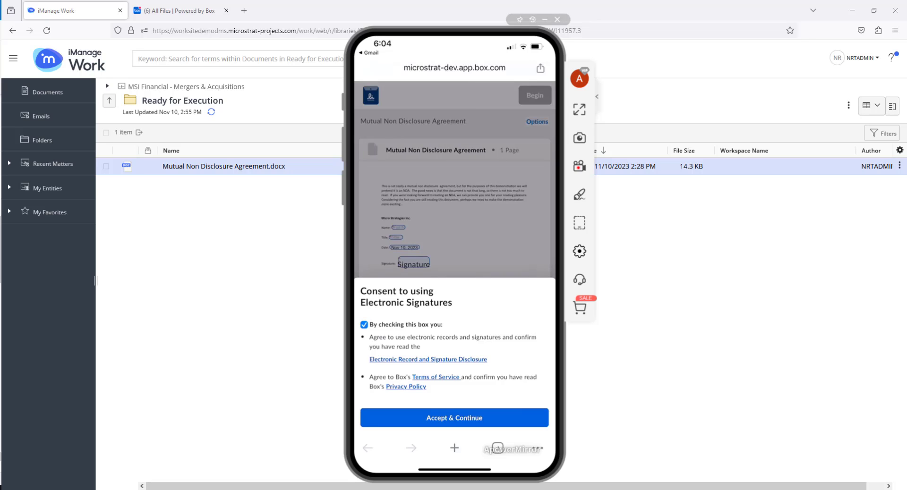
left_click(455, 418)
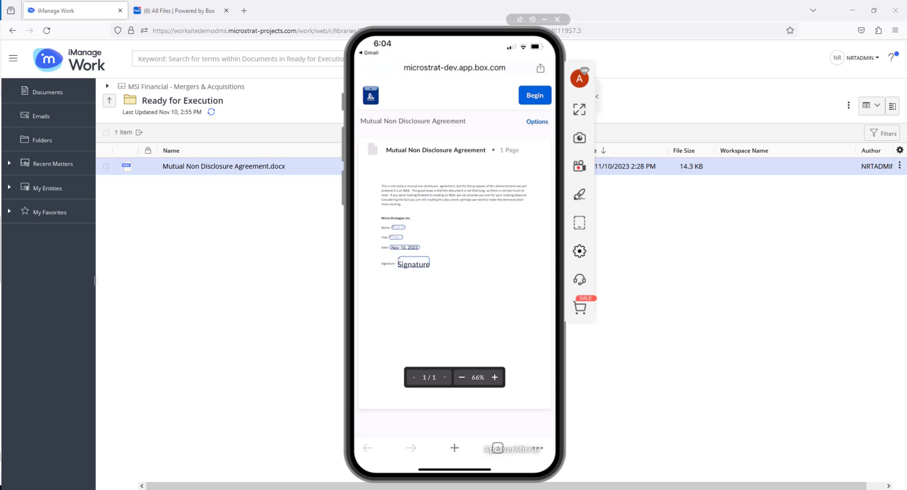
Begin signing the Mutual Non Disclosure Agreement and enter the signer's full name in the Name field
left_click(535, 95)
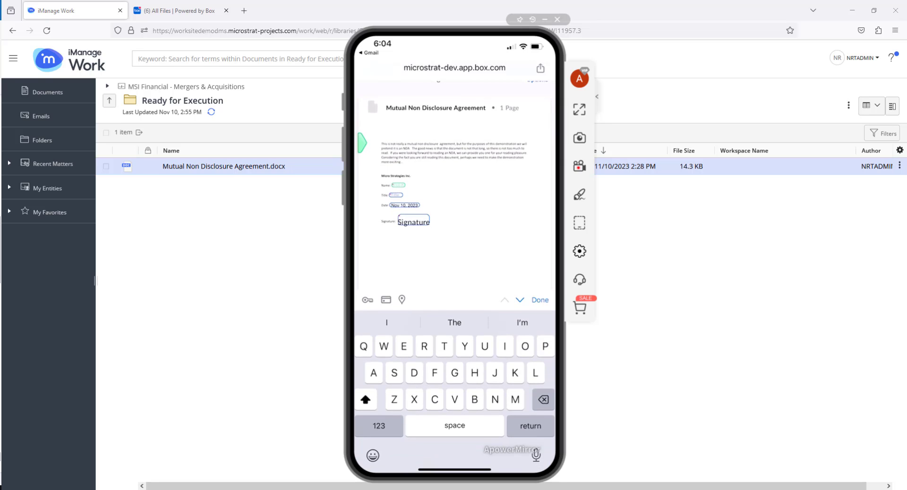
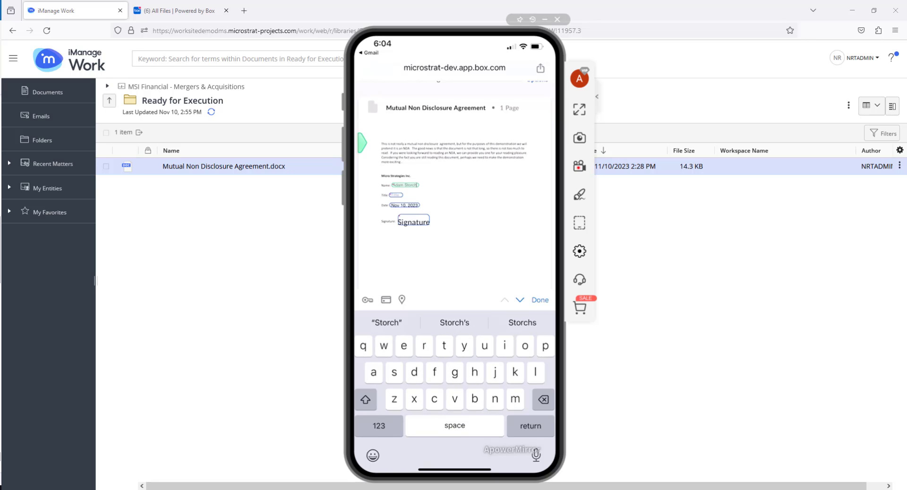
Enter "Chief Solutions Officer" in the agreement's Title field
left_click(396, 195)
type("Ch")
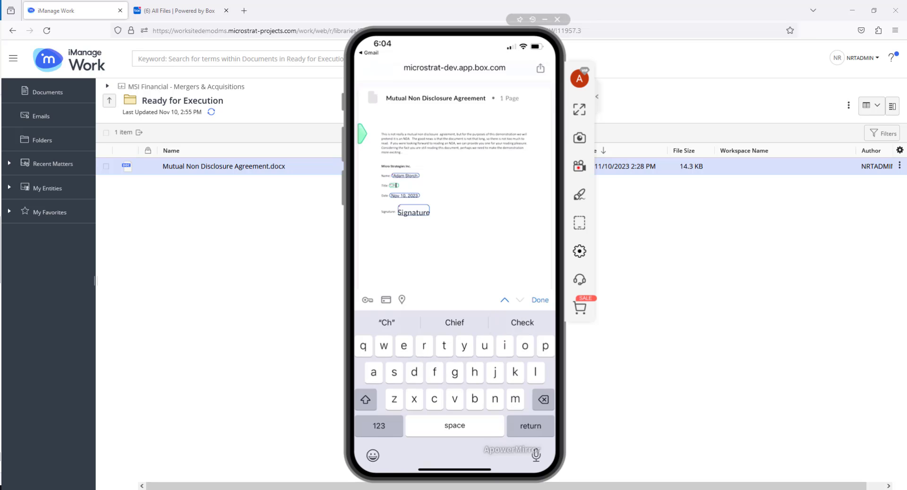
type("ief Sol")
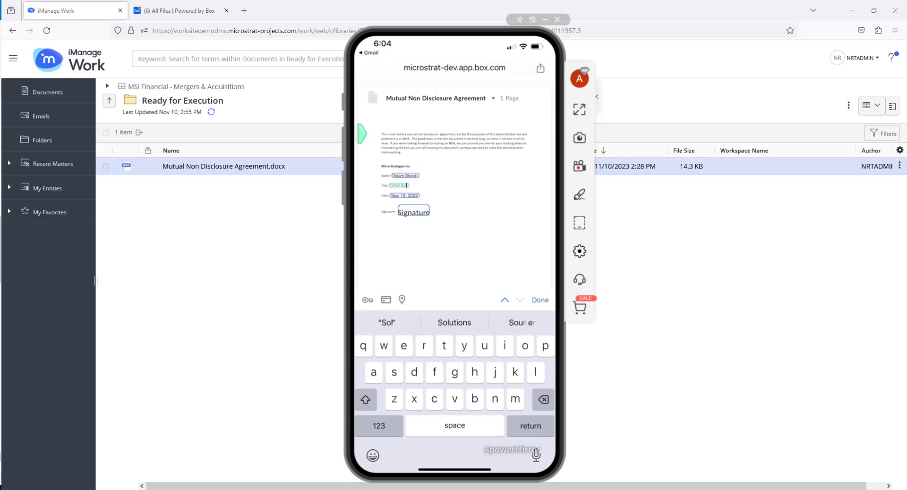
type("utions Off")
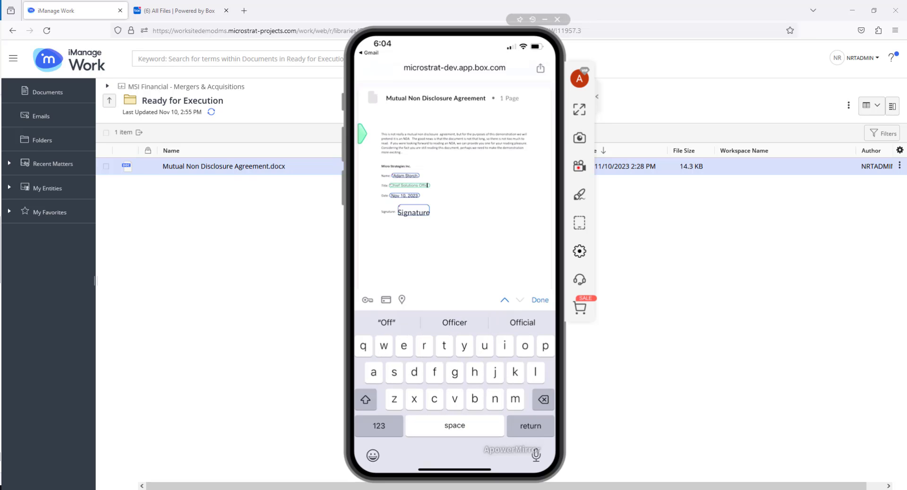
type("icer")
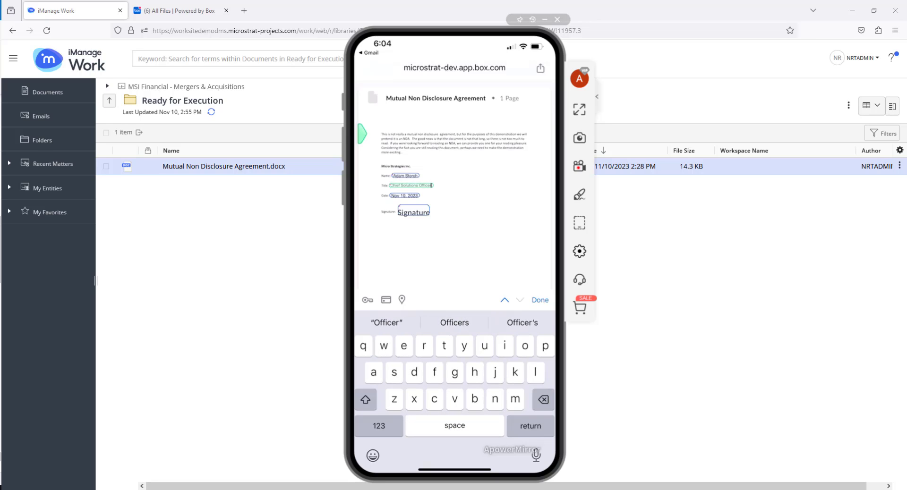
Draw and adopt a handwritten signature in the Signature field, and finish signing the agreement
left_click(413, 212)
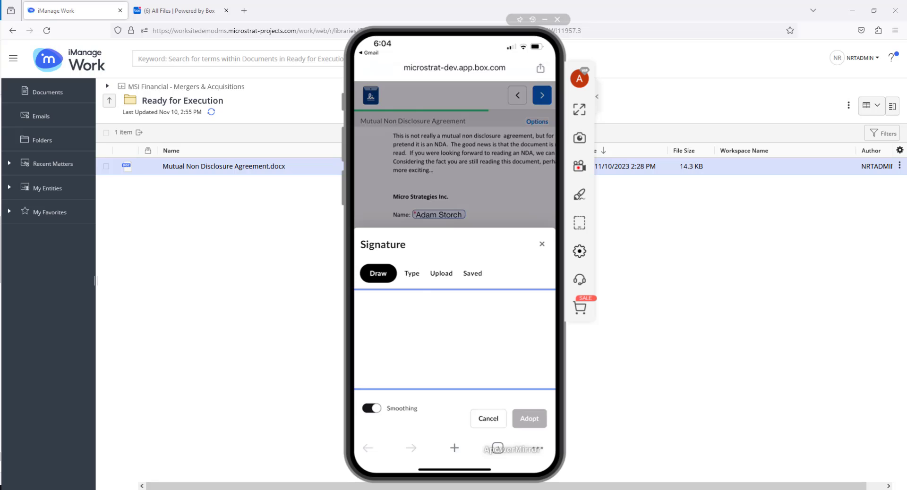
mouse_move(397, 319)
left_mouse_down()
mouse_move(426, 334)
mouse_move(433, 323)
mouse_move(478, 338)
mouse_move(413, 331)
mouse_move(485, 351)
left_mouse_up()
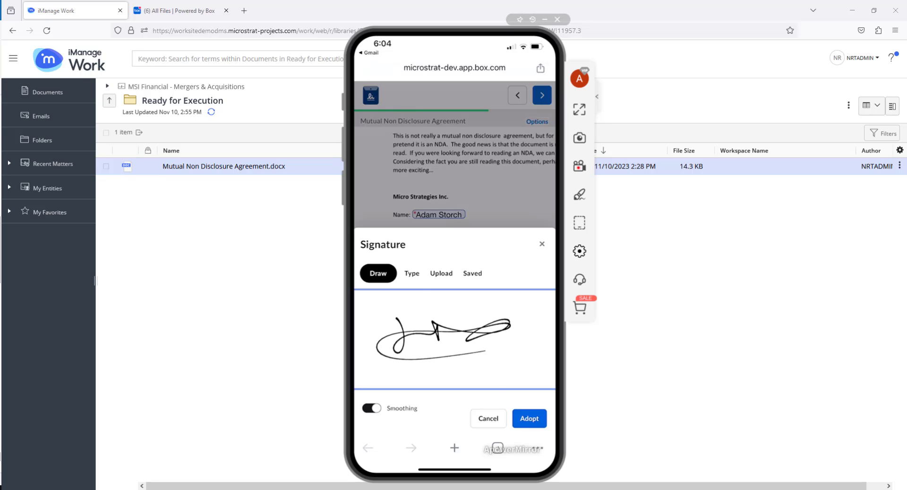
left_click(529, 418)
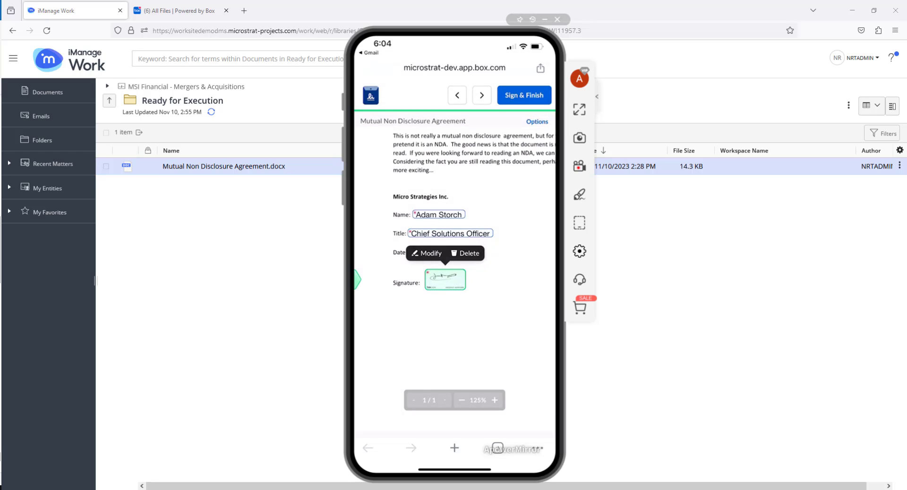
left_click(523, 95)
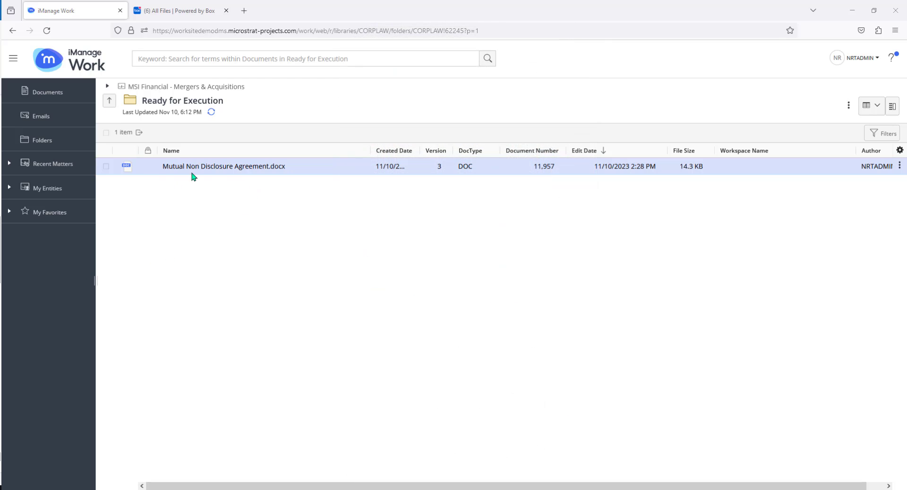
Open Mutual Non Disclosure Agreement.pdf from the Executed Documents folder and review its completed fields and signature
left_click(108, 101)
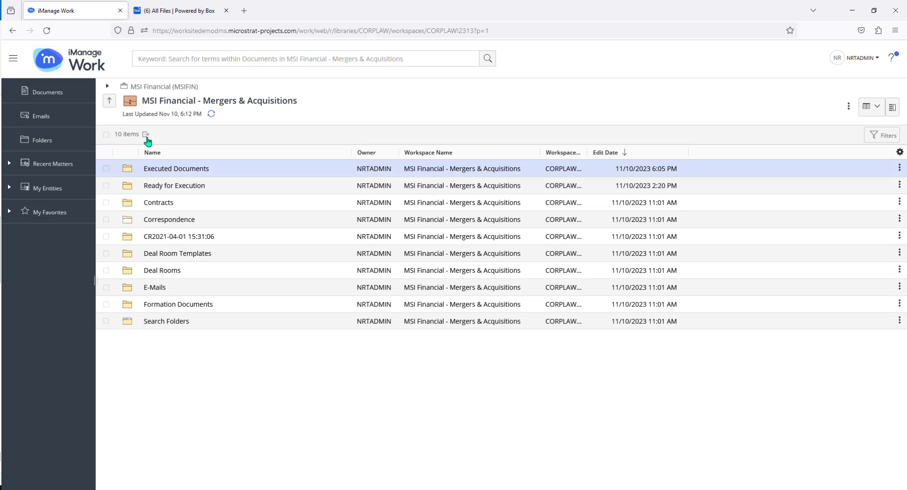
left_click(180, 169)
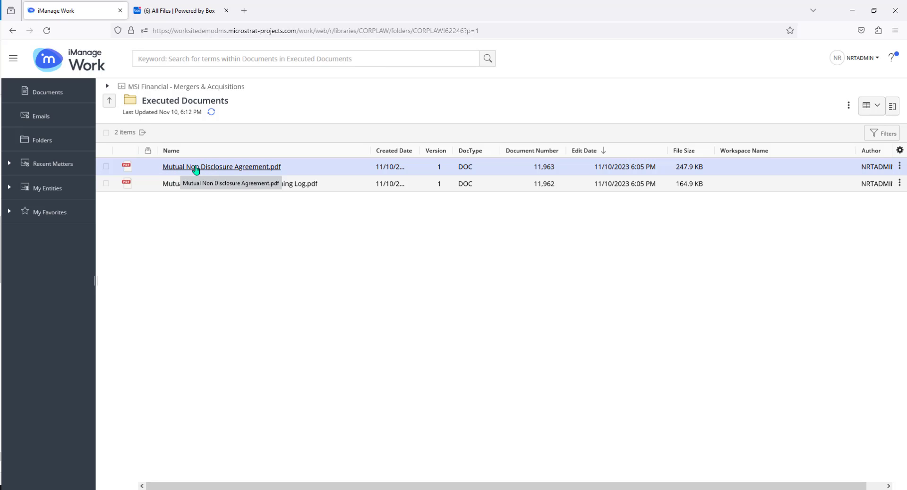
left_click(196, 168)
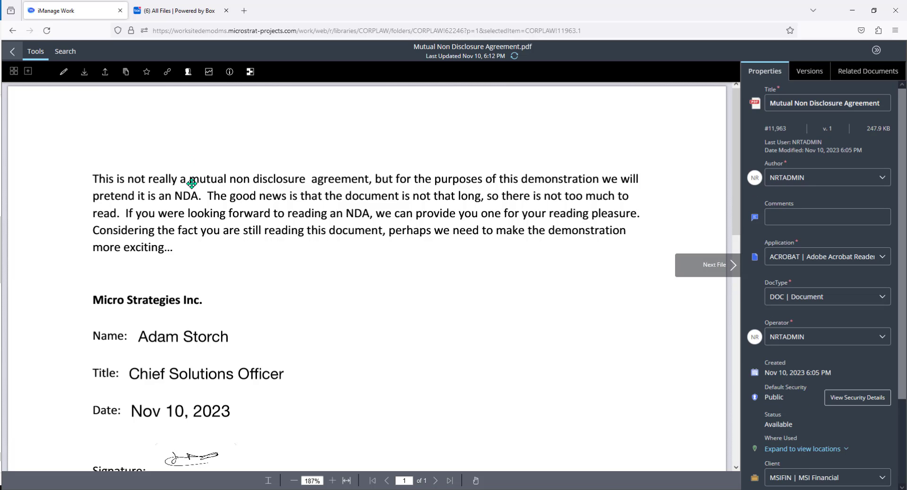
scroll(243, 255, "down", 2)
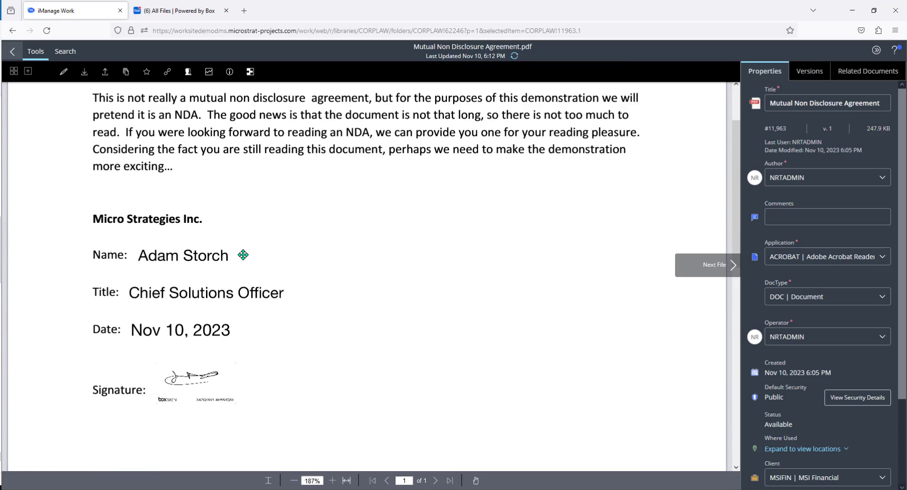
scroll(243, 255, "down", 1)
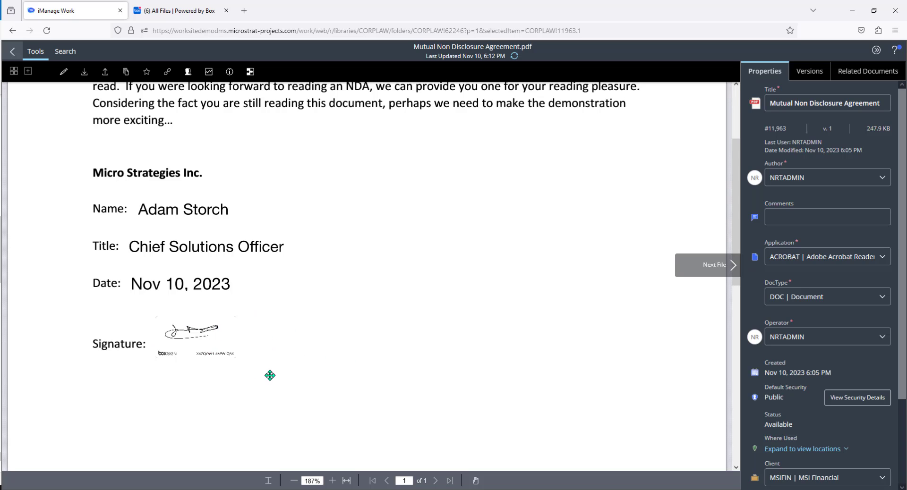
left_click(13, 54)
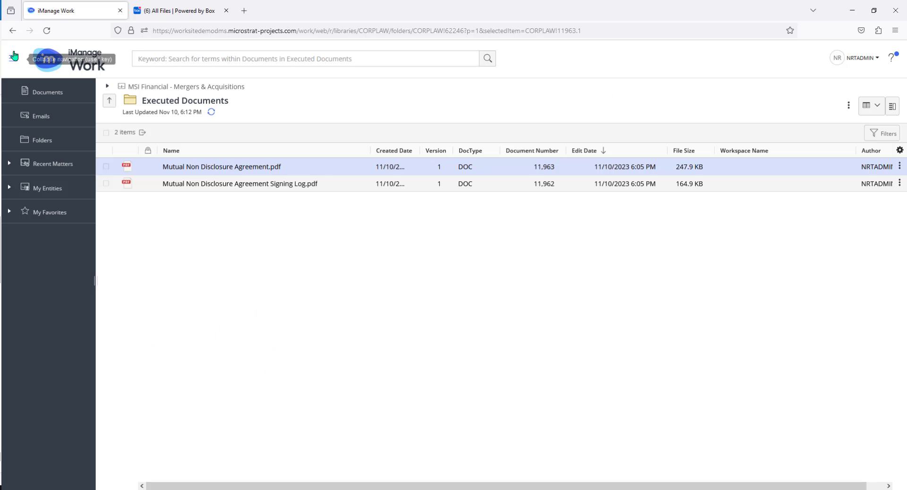
Open Mutual Non Disclosure Agreement Signing Log.pdf and review the recorded sender, signer and signature details
left_click(231, 187)
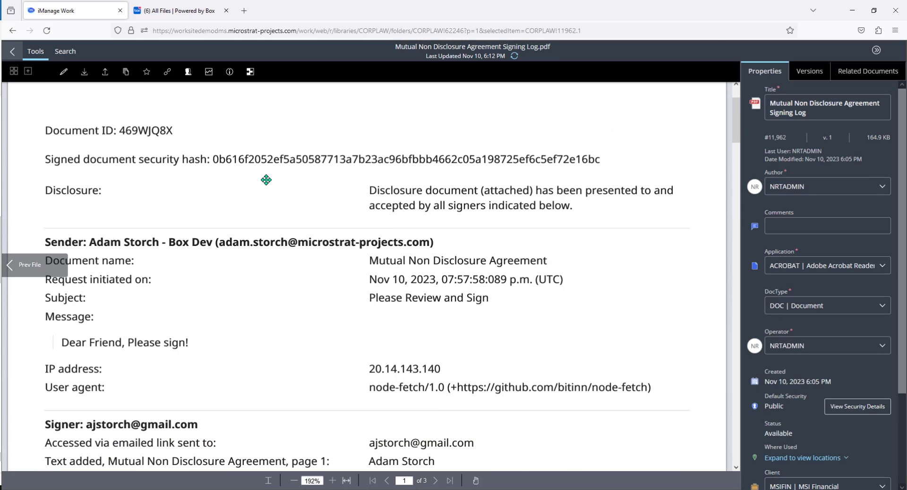
scroll(266, 180, "down", 10)
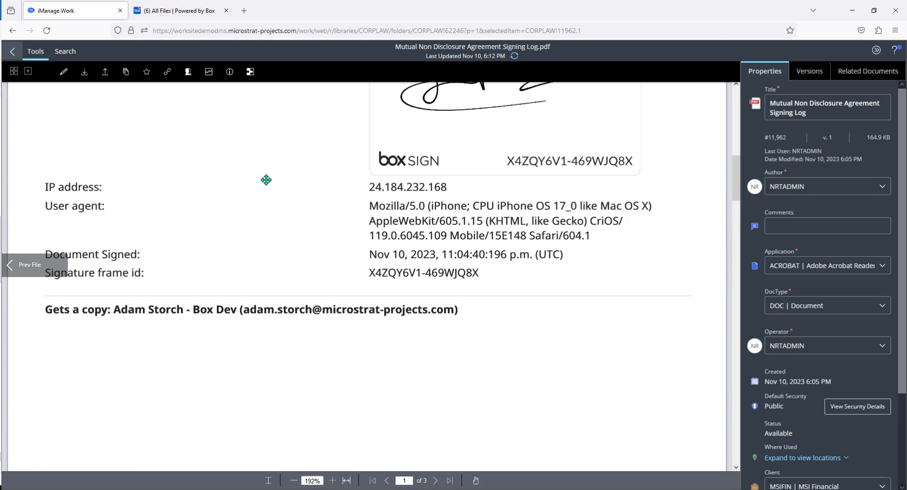
scroll(266, 179, "up", 10)
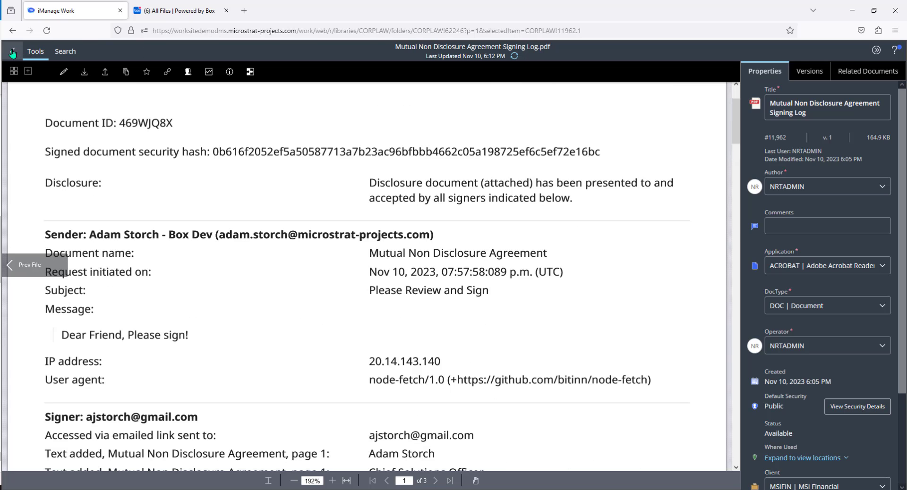
Close the signing log and return to the workspace's Ready for Execution folder
left_click(13, 54)
left_click(109, 100)
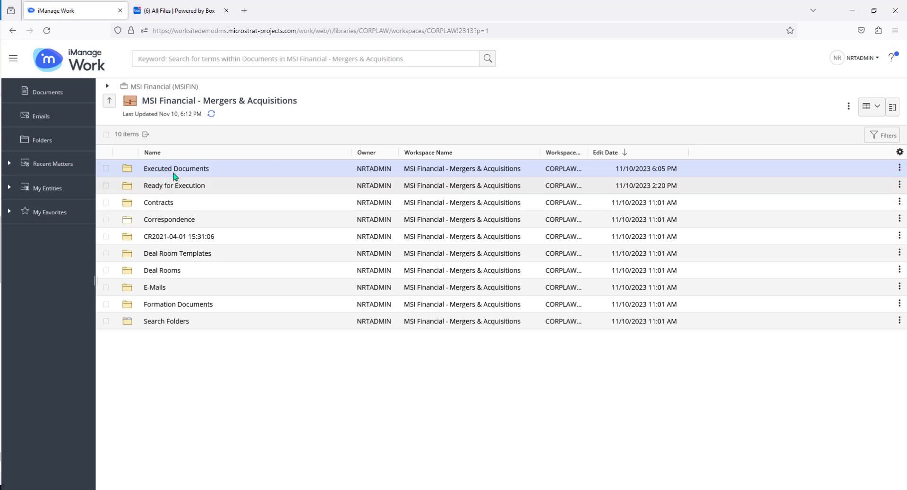
left_click(177, 186)
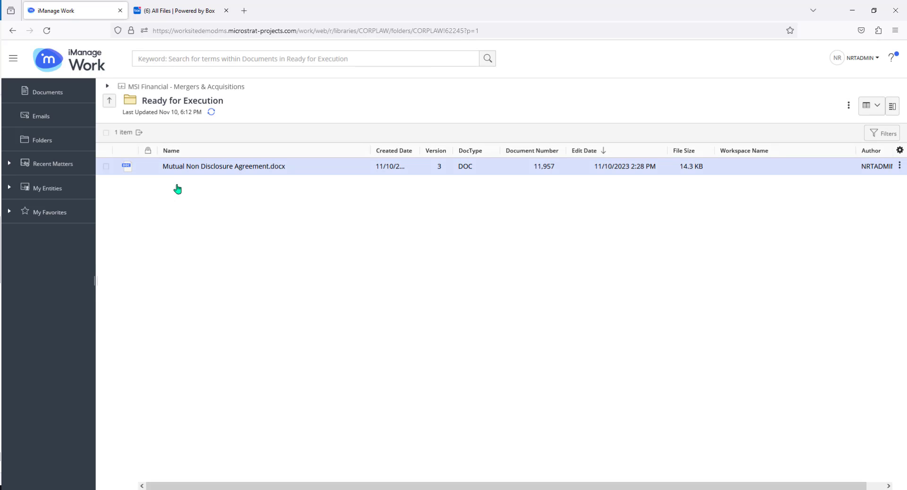